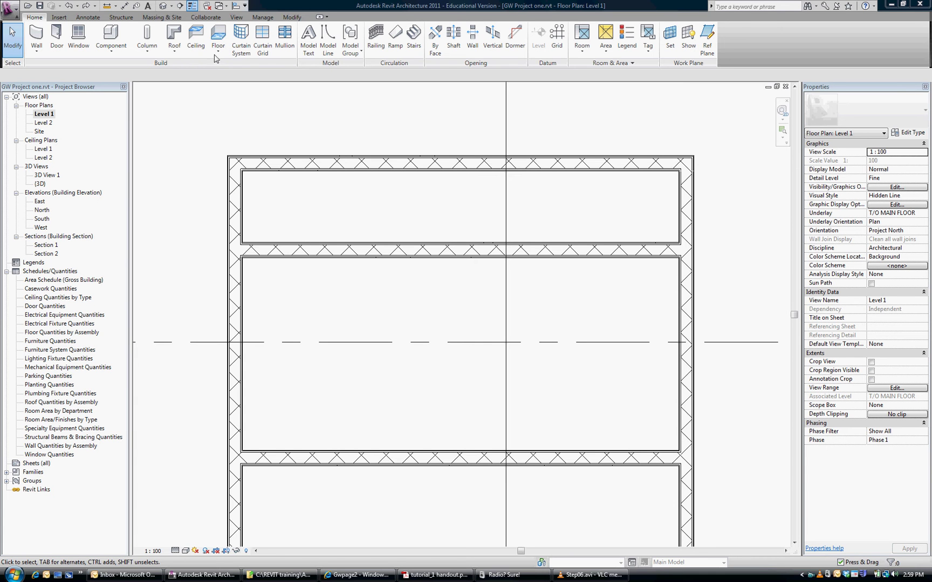
Launch the Stairs tool to open a 20-riser stair sketch from T/O MAIN FLOOR to T/O SECOND FLOOR.
left_click(414, 39)
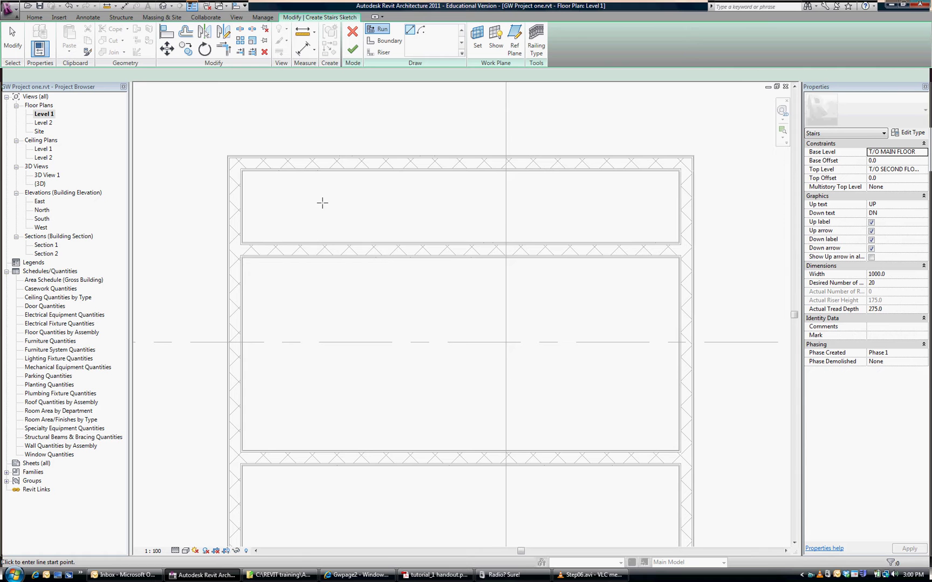
Sketch one straight 5225-long run of all 20 risers across the top stairwell, then end the Run tool.
left_click(322, 203)
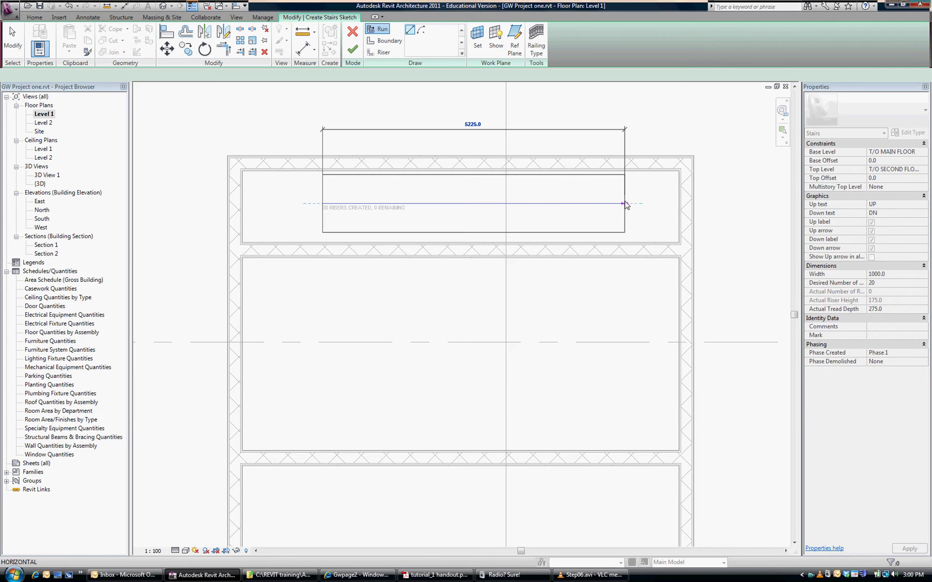
left_click(624, 204)
key("Escape")
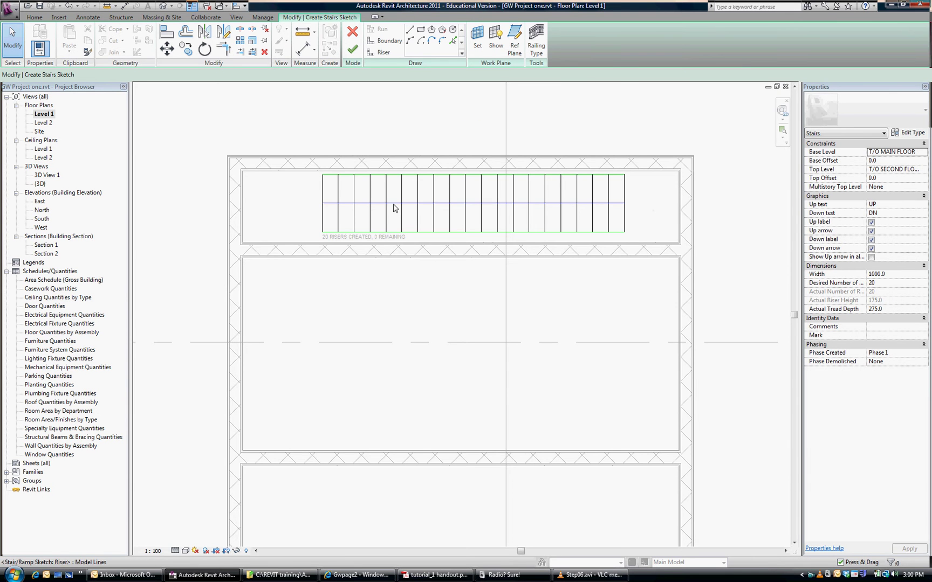
scroll(395, 206, "up", 3)
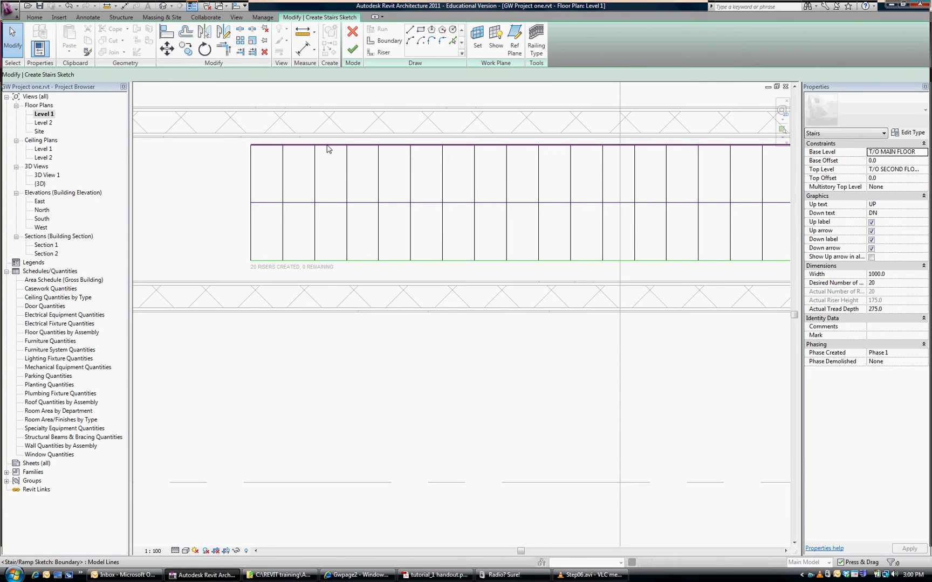
Set the stair's top boundary 250 from the adjacent stairwell wall.
left_click(326, 149)
left_click(233, 133)
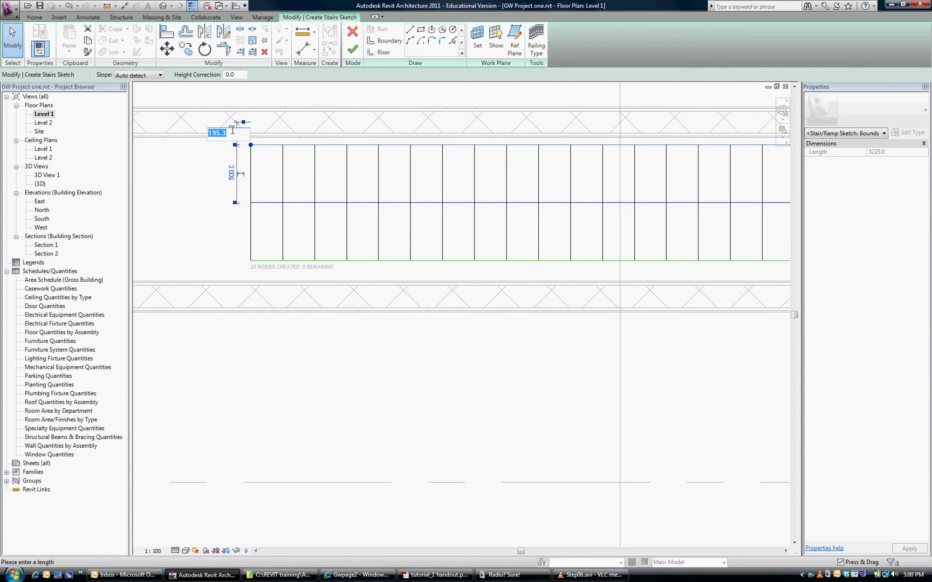
type("200")
key("Return")
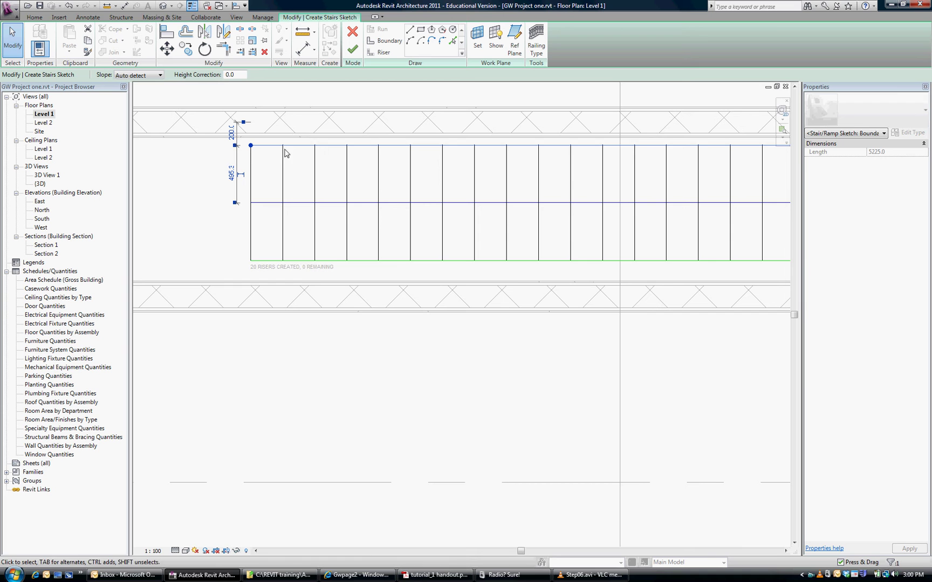
left_click(233, 134)
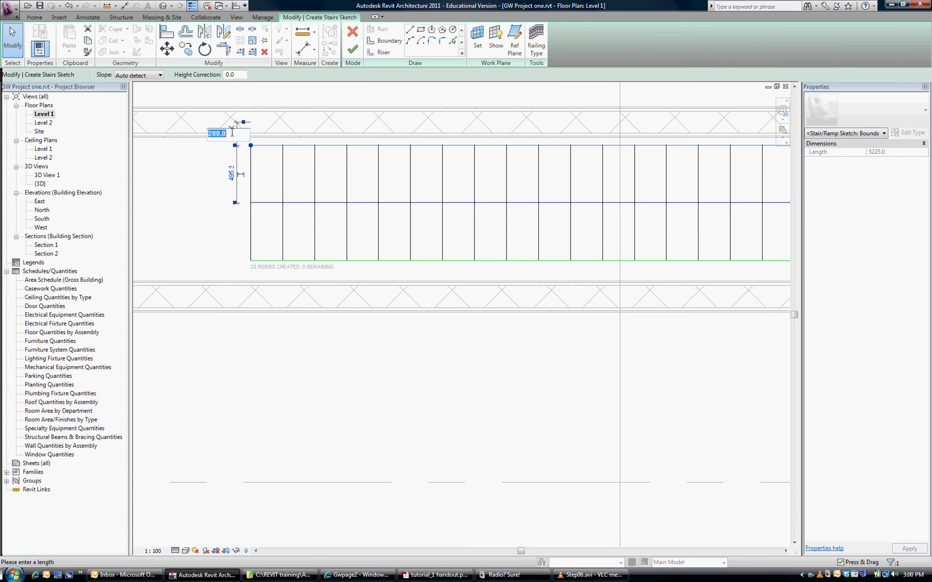
type("250")
key("Return")
Set the stair's bottom boundary 250 from its stairwell wall.
left_click(385, 261)
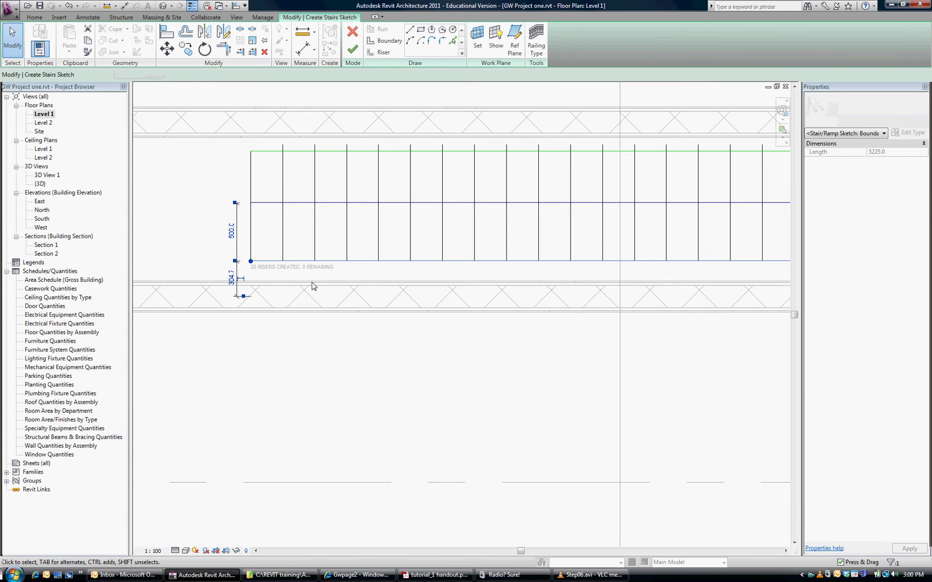
left_click(232, 277)
type("250")
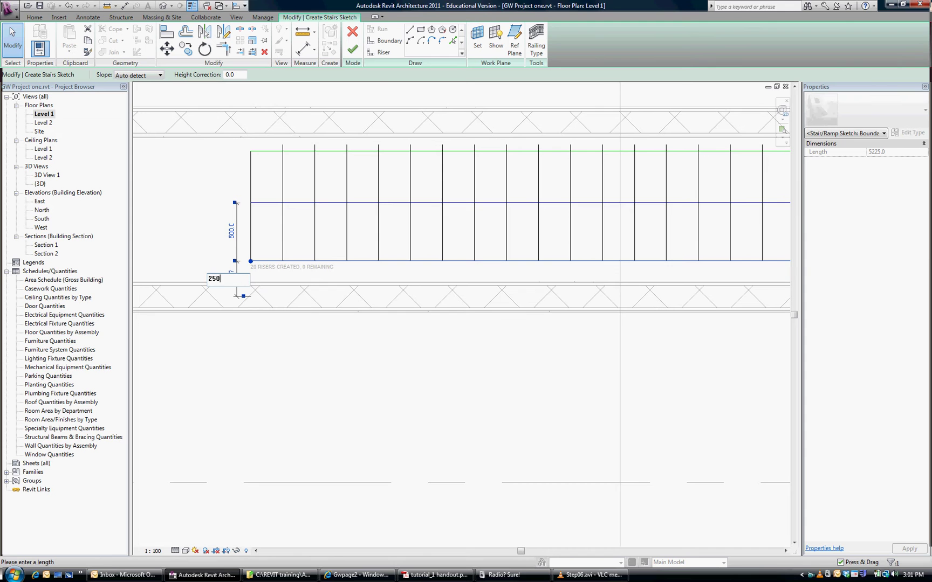
key("Return")
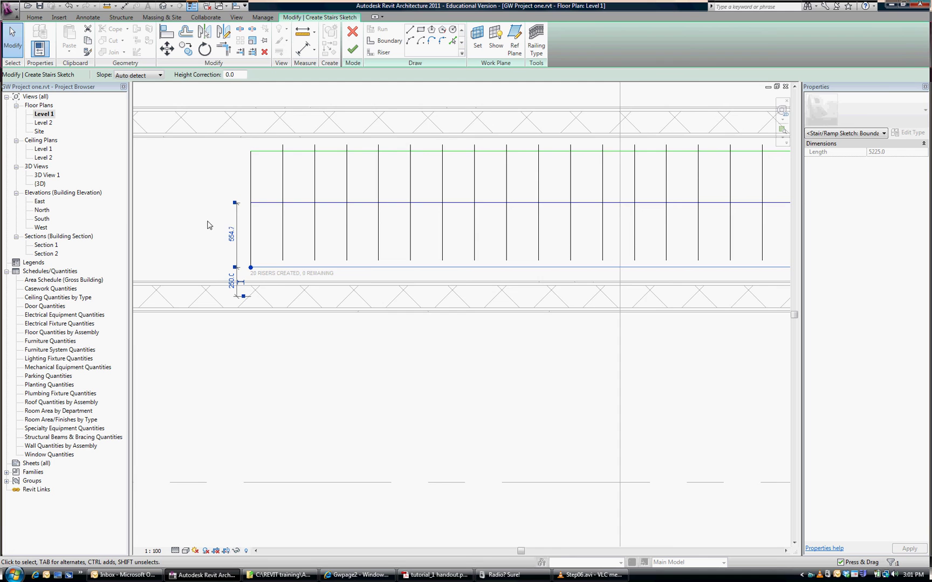
scroll(208, 229, "down", 1)
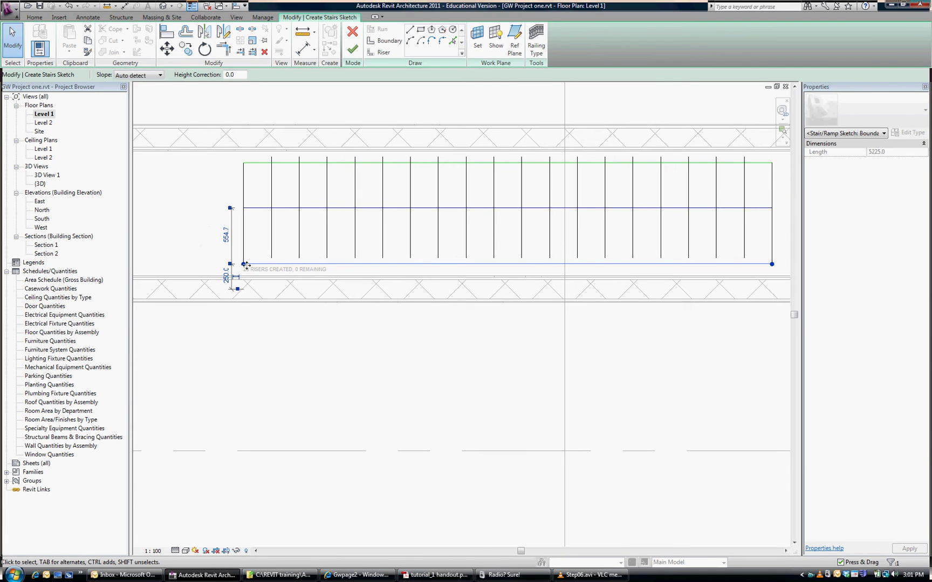
scroll(266, 262, "down", 1)
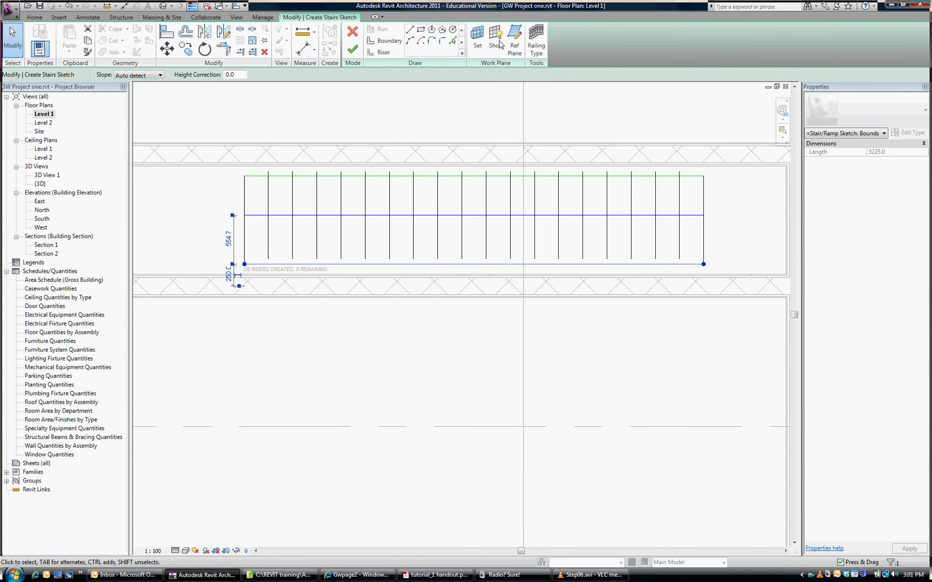
Finish the sketch, creating the 1000-wide, 20-riser stair labelled UP.
left_click(353, 51)
scroll(379, 241, "down", 5)
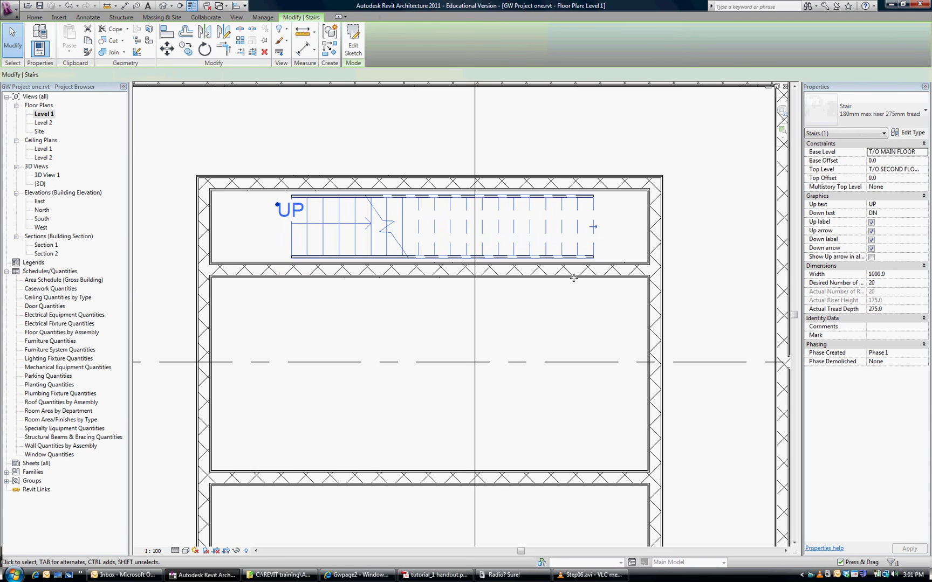
scroll(317, 213, "up", 6)
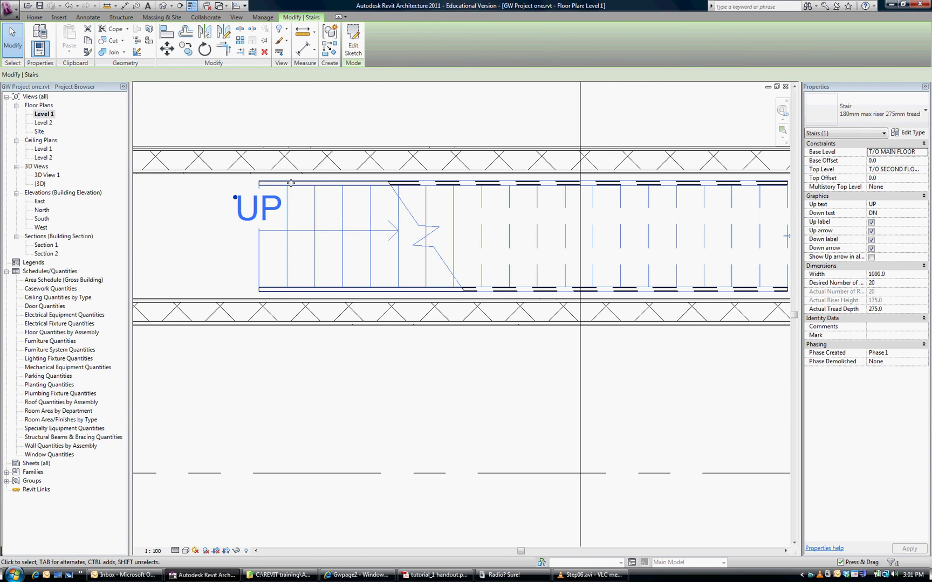
scroll(499, 232, "down", 3)
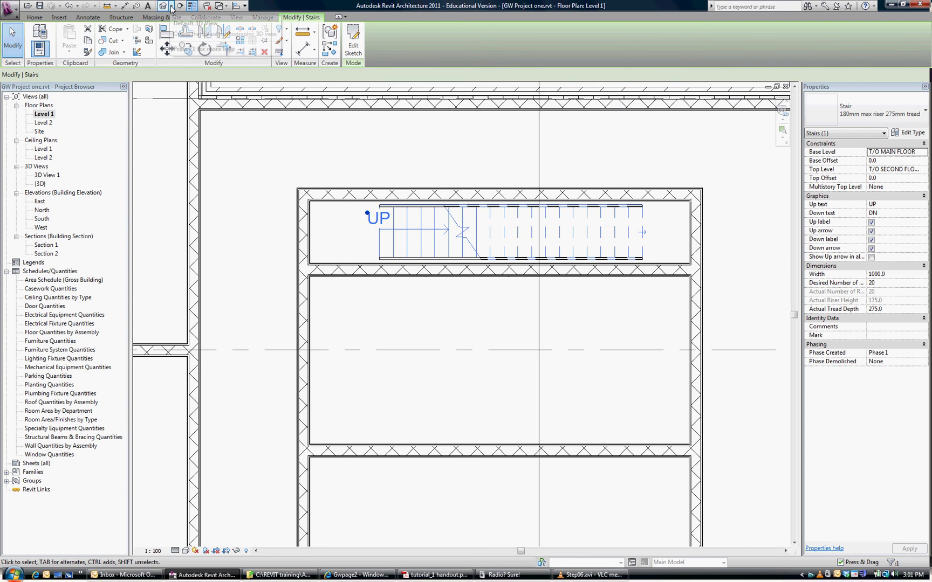
Place a camera at the stair's bottom end aimed toward its top, creating 3D View 2.
left_click(172, 6)
left_click(186, 31)
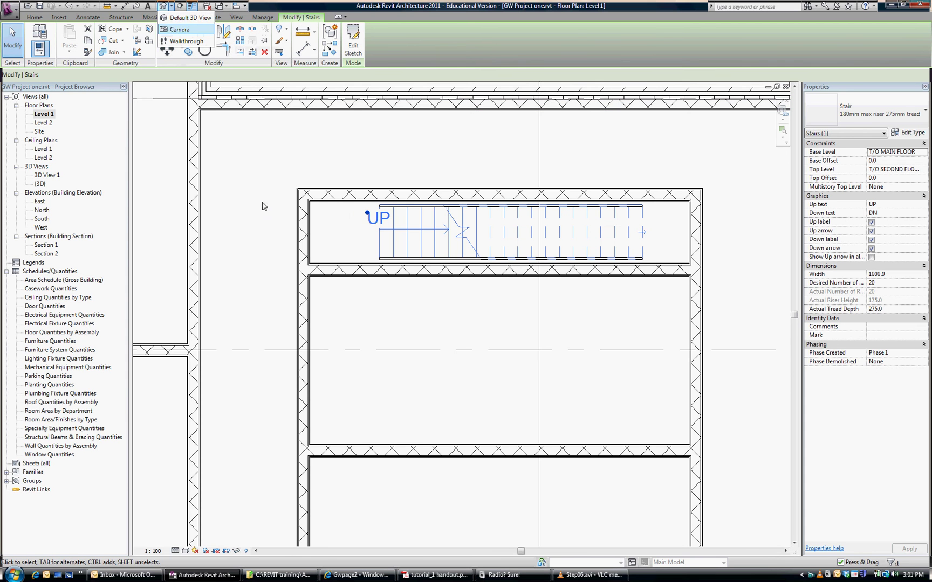
left_click(313, 229)
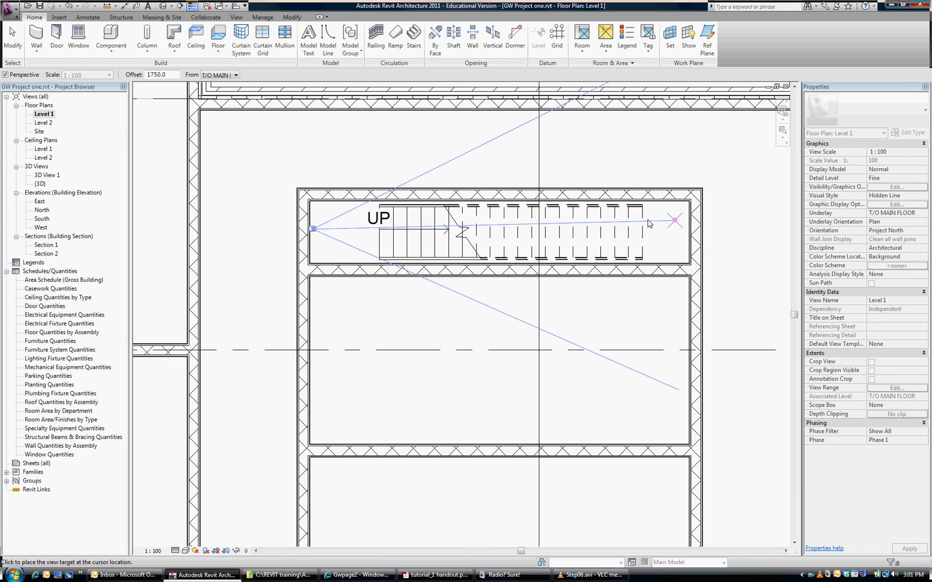
left_click(675, 226)
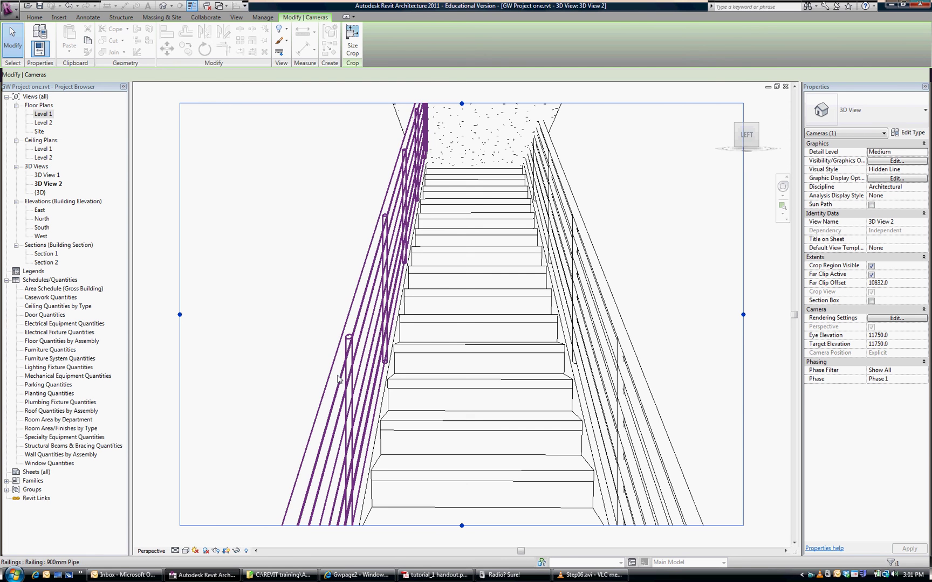
Render 3D View 2 as Shaded with Edges and switch back to the Level 1 plan.
left_click(186, 551)
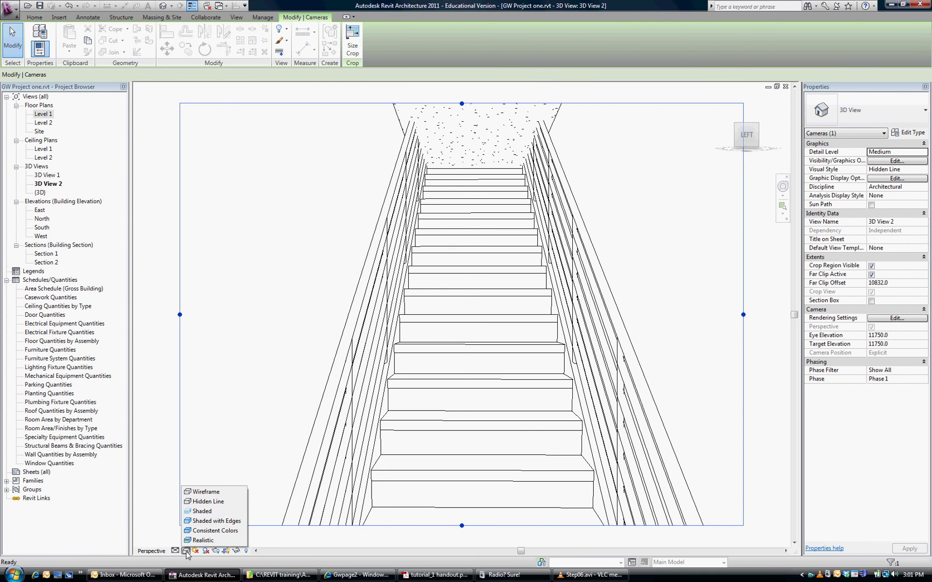
left_click(216, 524)
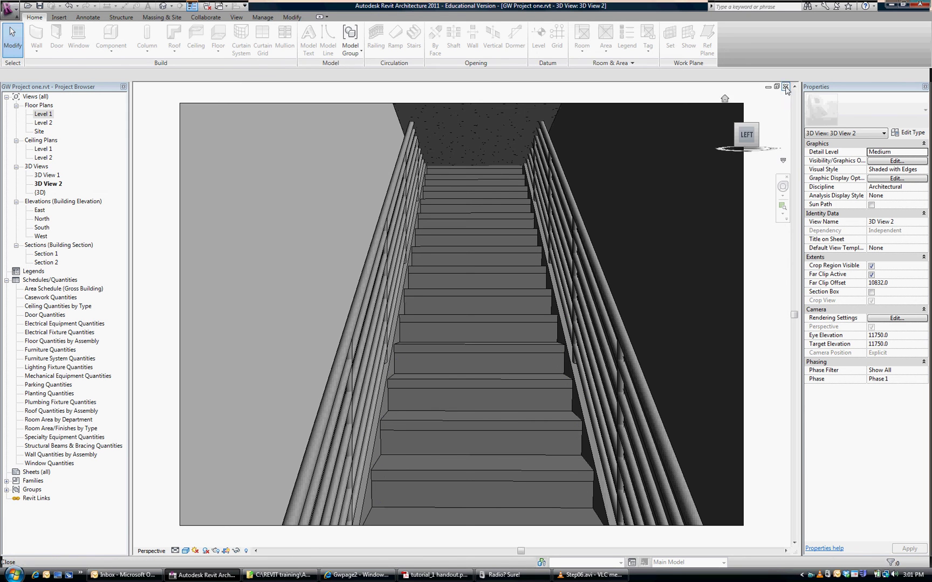
key("ctrl+Tab")
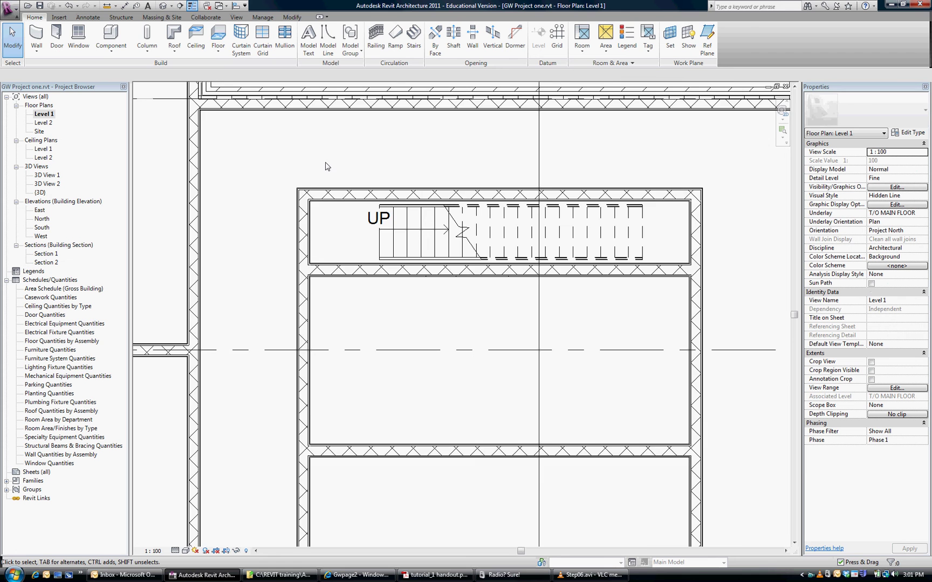
Launch the Shaft opening tool, based at T/O MAIN FLOOR with a -200.0 top offset.
scroll(318, 164, "down", 1)
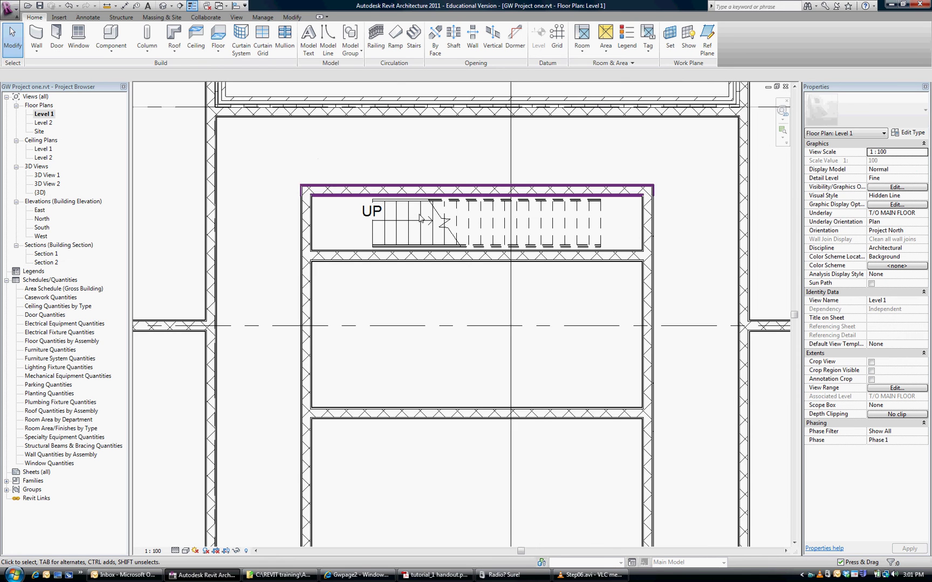
scroll(421, 218, "down", 1)
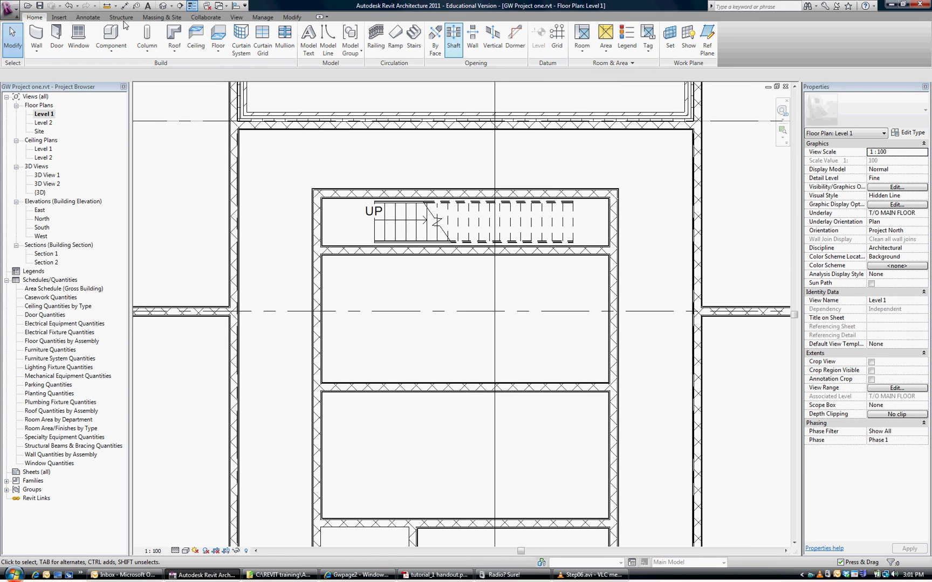
left_click(455, 37)
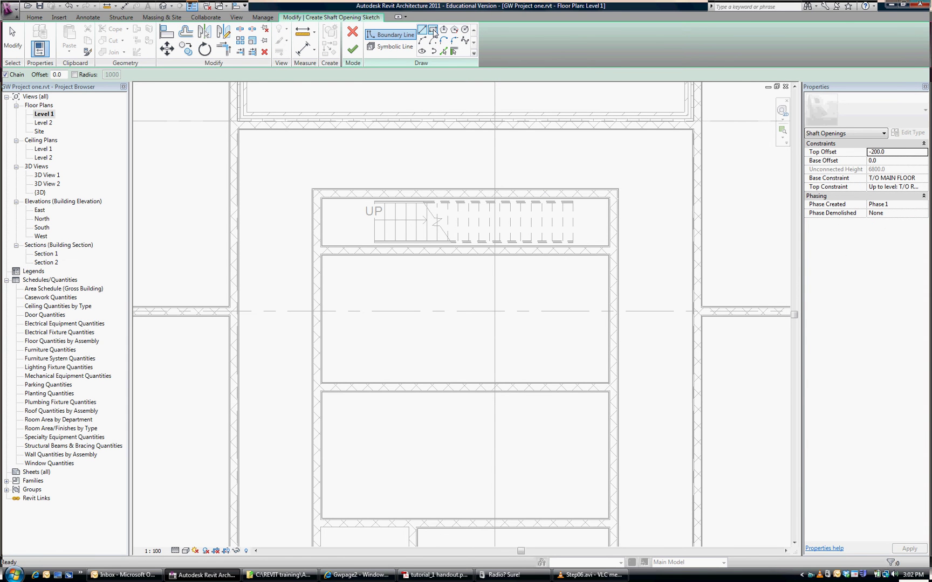
Choose a rectangular shaft boundary and place its first corner at the inner stairwell wall corner.
left_click(433, 31)
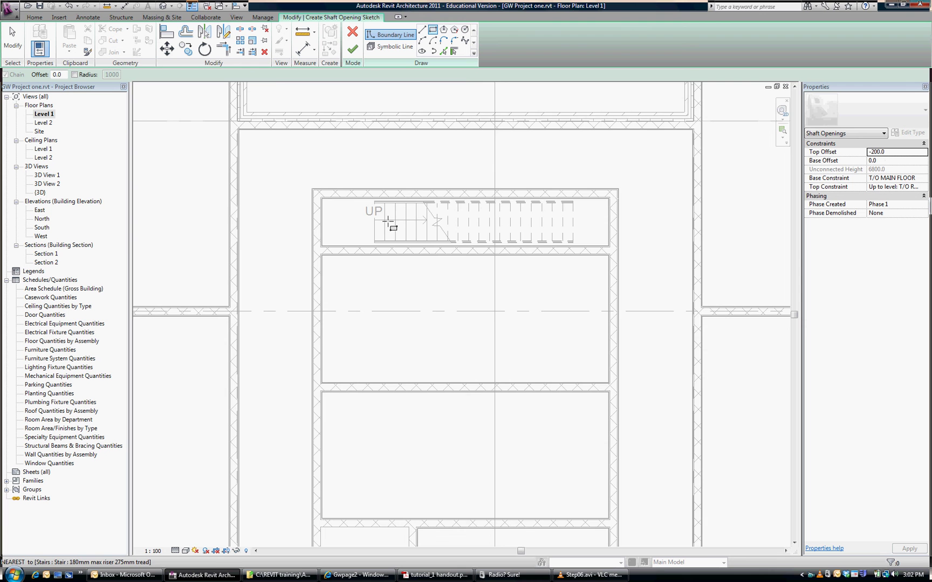
scroll(388, 222, "up", 4)
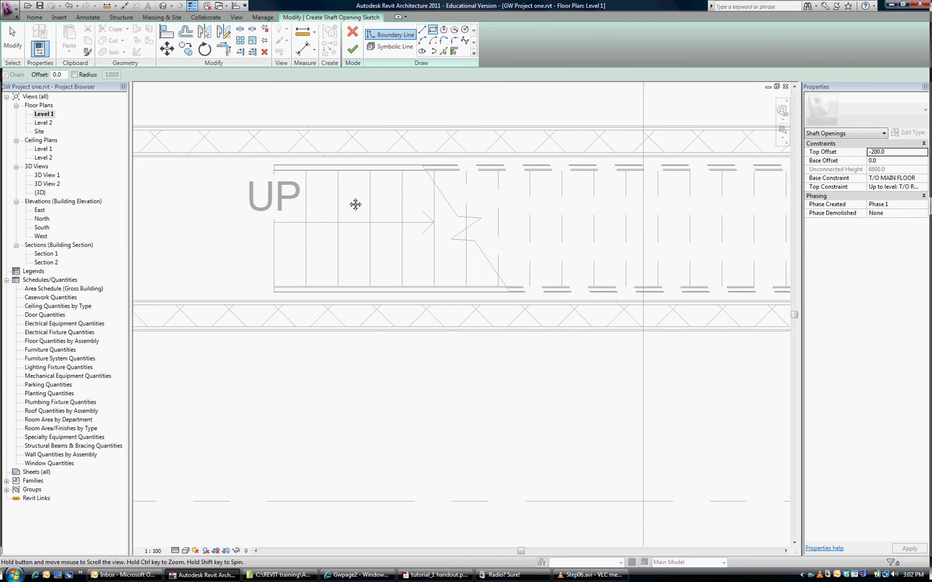
scroll(254, 188, "up", 1)
scroll(237, 177, "up", 1)
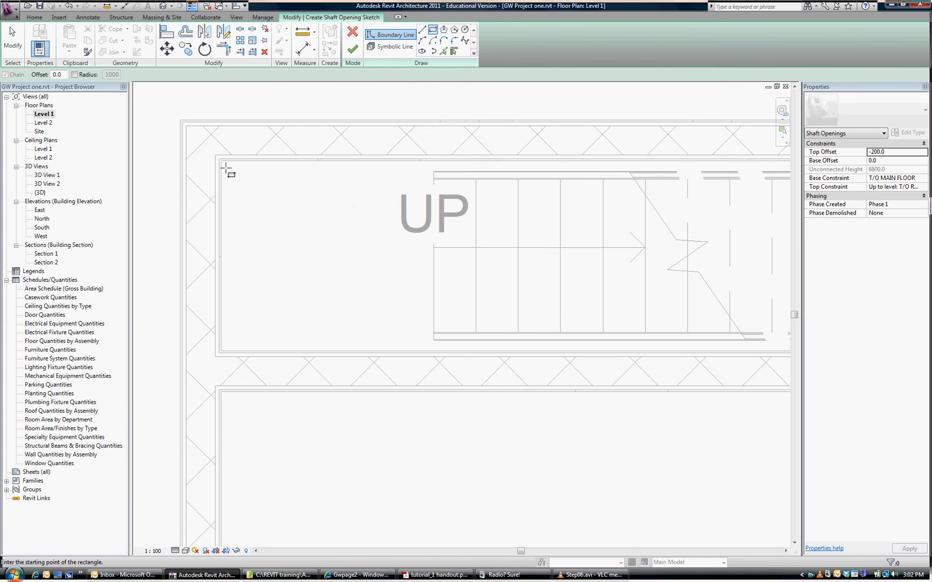
scroll(227, 167, "up", 1)
left_click(219, 156)
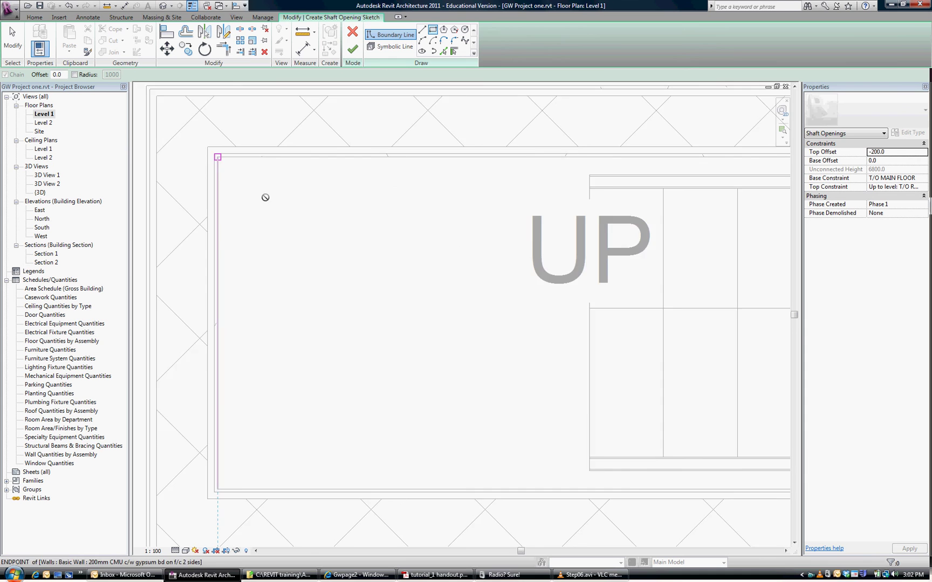
Place the rectangle's opposite corner against the stairwell wall beyond the stair's top end.
scroll(310, 220, "down", 3)
middle_click_drag(515, 259, 364, 239)
scroll(444, 256, "down", 2)
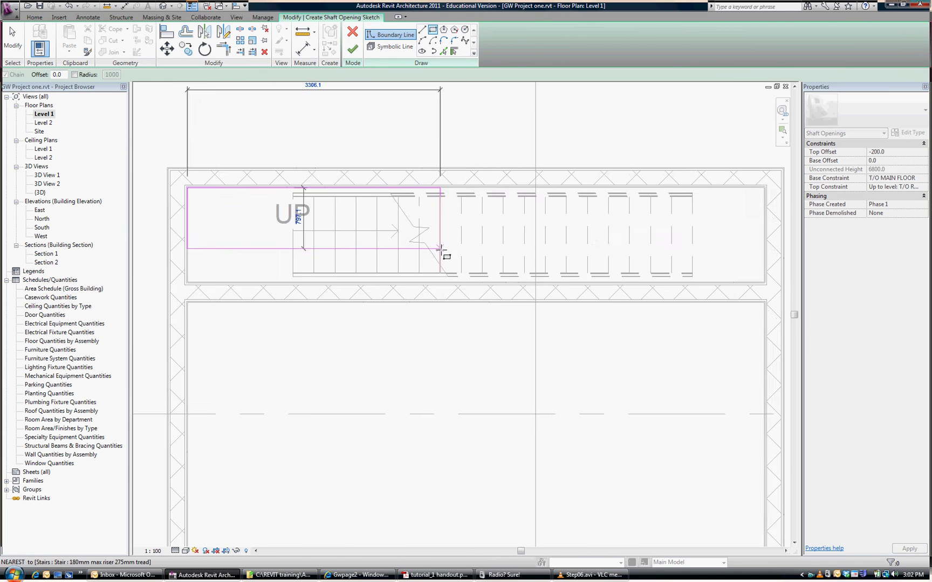
scroll(668, 279, "up", 1)
scroll(662, 289, "up", 1)
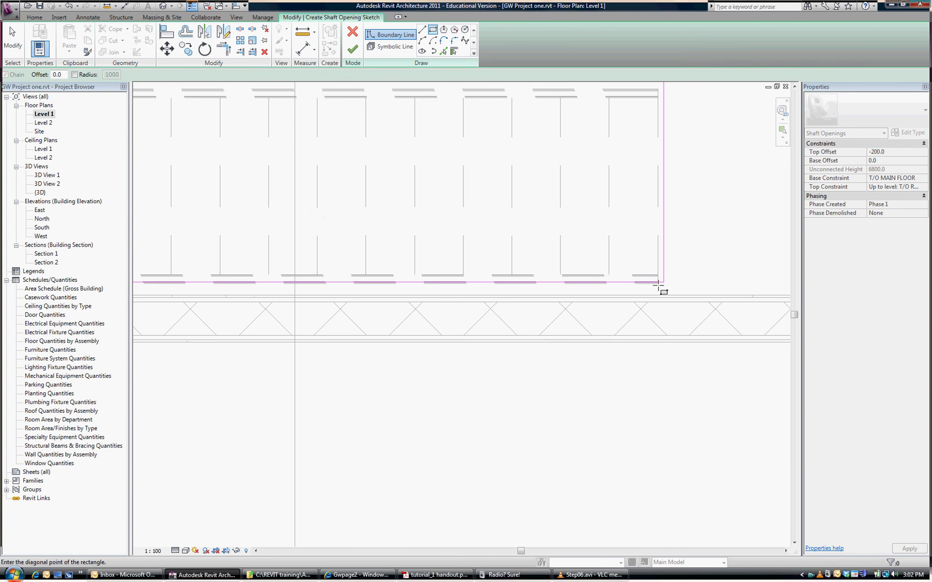
scroll(658, 294, "up", 2)
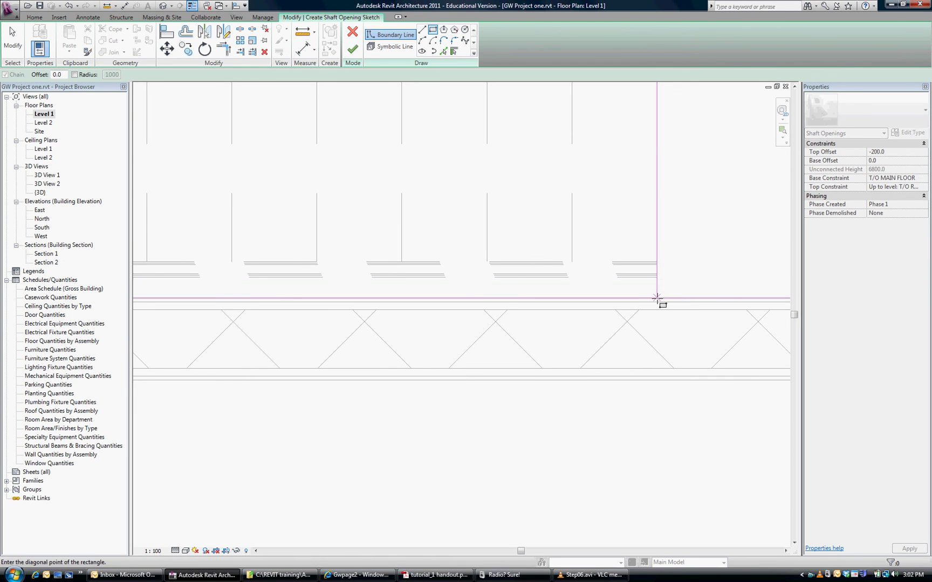
left_click(657, 298)
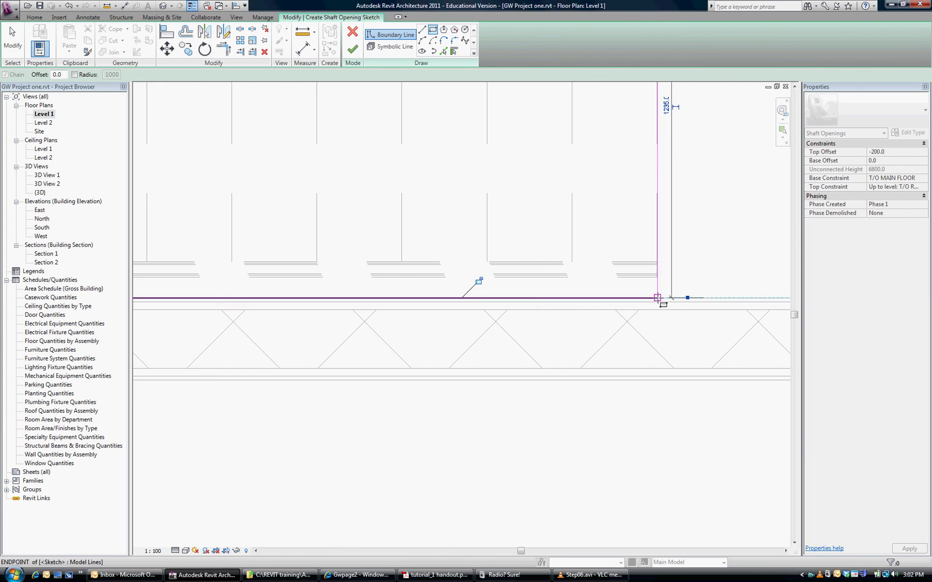
scroll(681, 274, "down", 5)
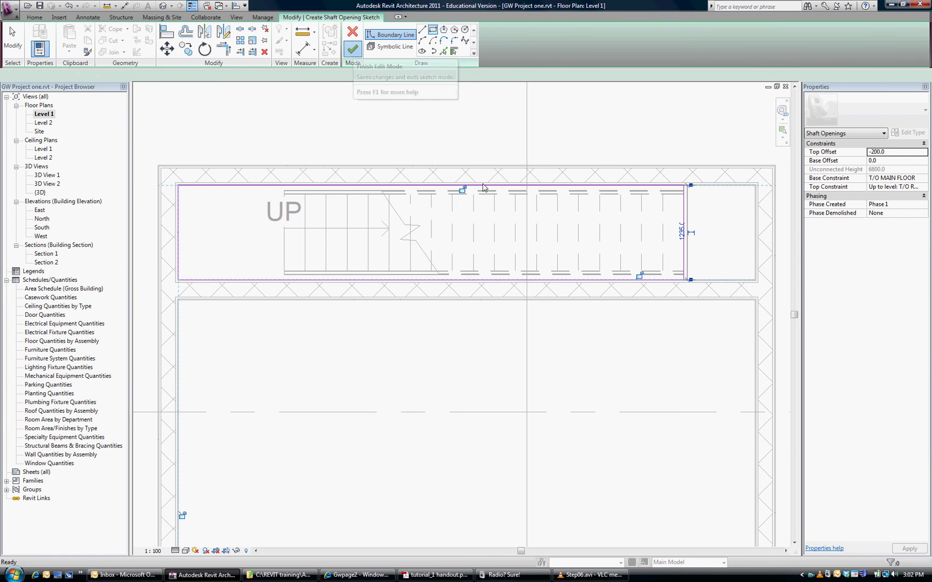
Finish the shaft opening sketch and clear the selection.
left_click(353, 49)
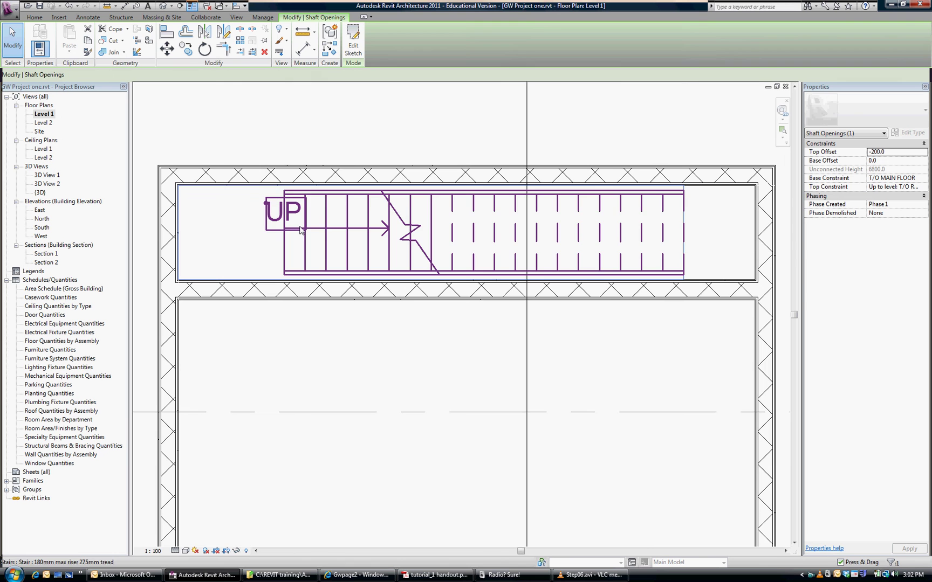
scroll(385, 177, "down", 2)
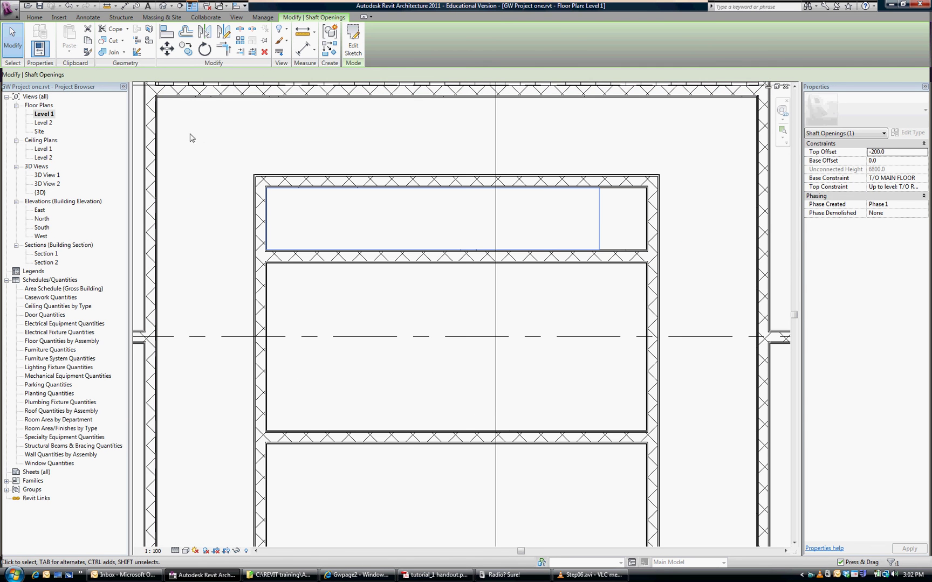
left_click(318, 170)
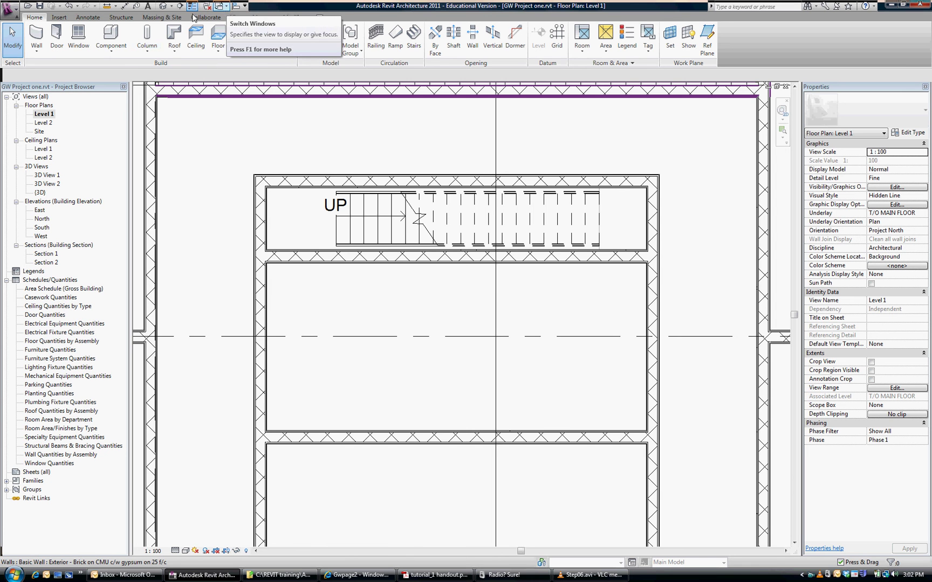
Place a camera at the stair's bottom end looking up the run, creating 3D View 3.
left_click(170, 5)
left_click(270, 206)
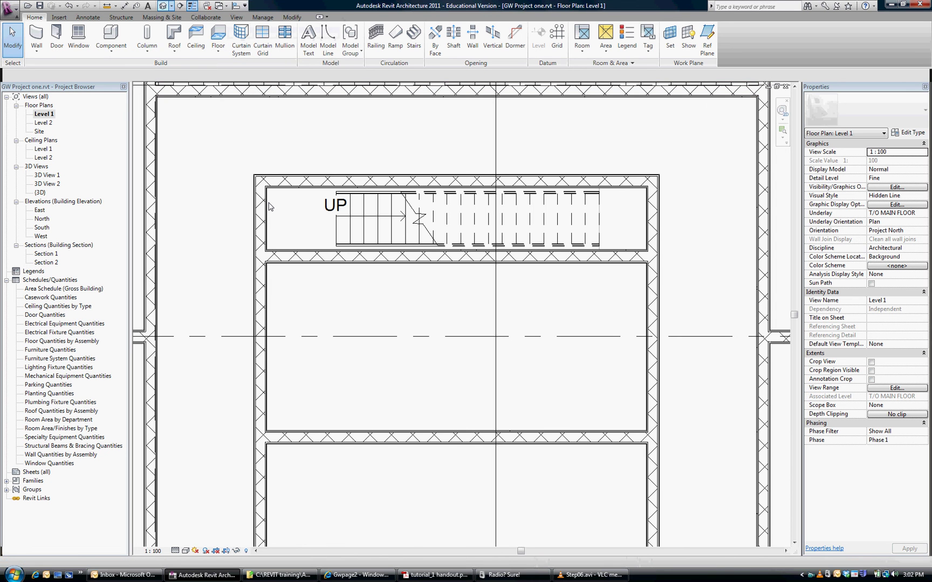
left_click(270, 218)
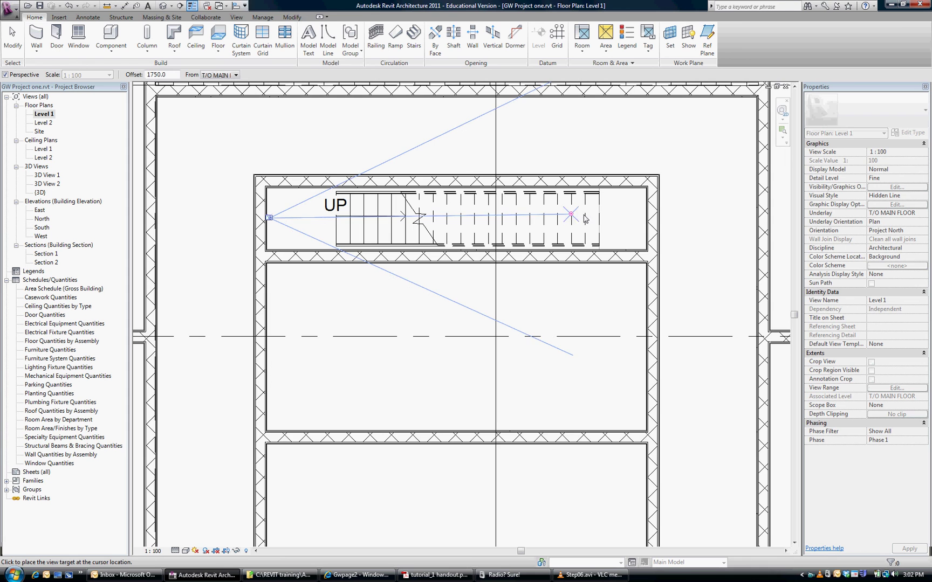
left_click(624, 217)
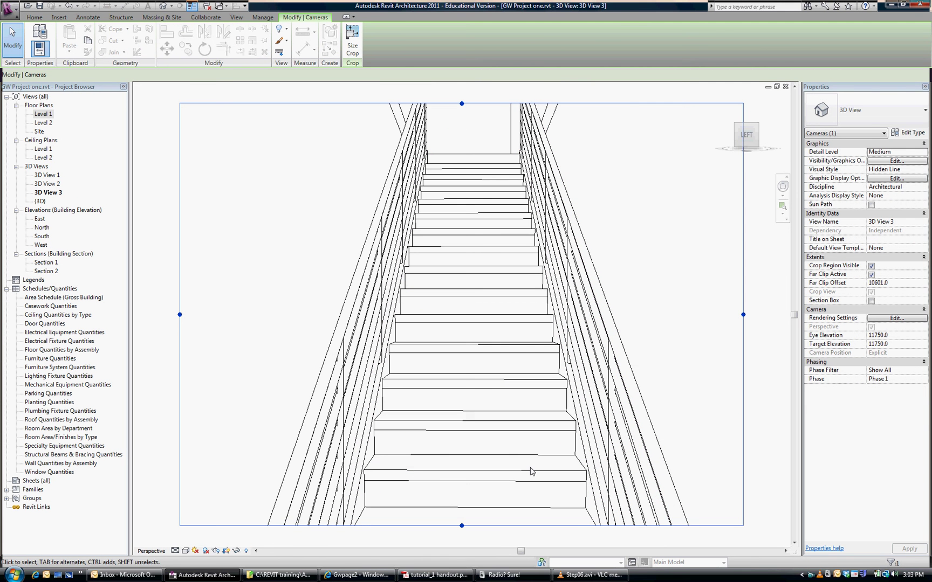
Shade 3D View 3 with edges, look up the stairwell, then open the Level 2 plan.
left_click(186, 550)
left_click(216, 520)
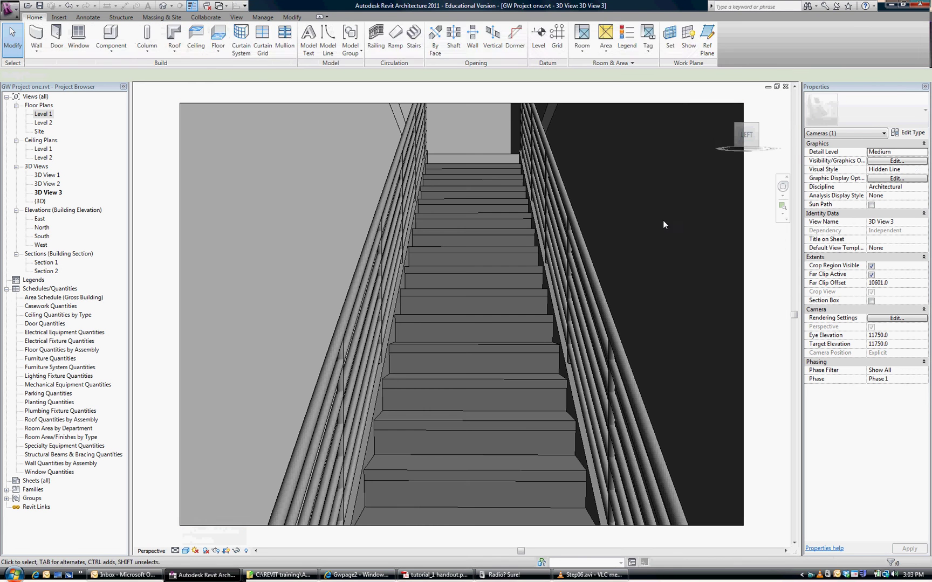
left_click(780, 182)
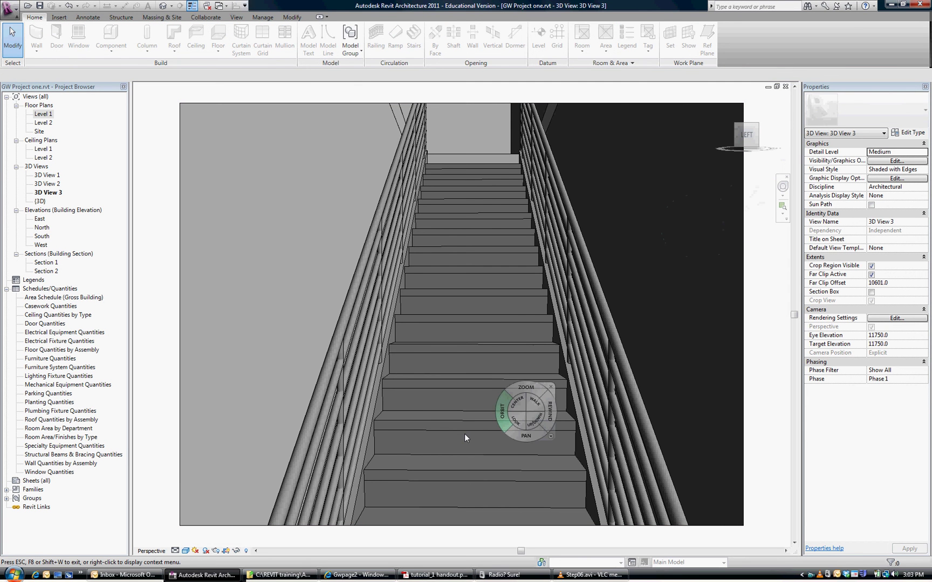
left_click_drag(484, 438, 462, 391)
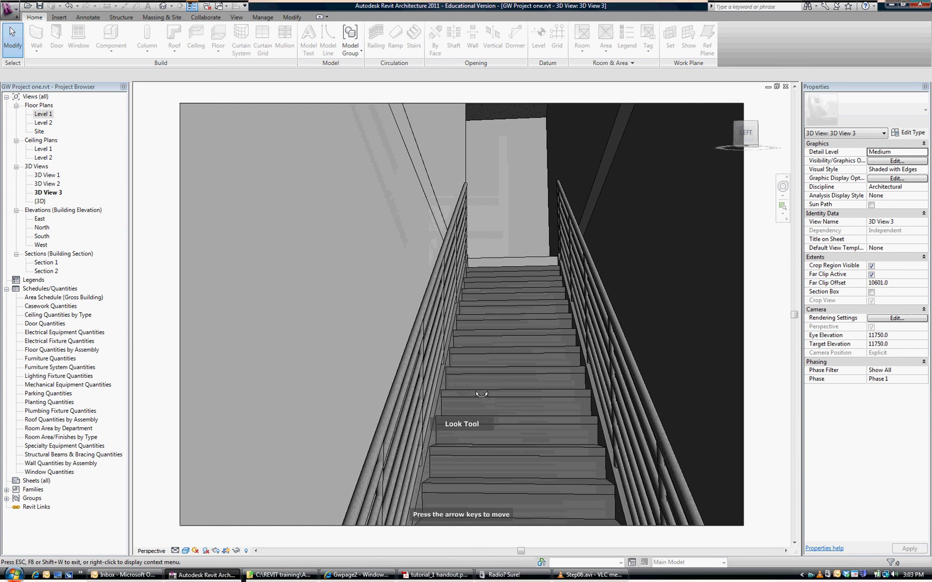
left_click_drag(482, 394, 499, 385)
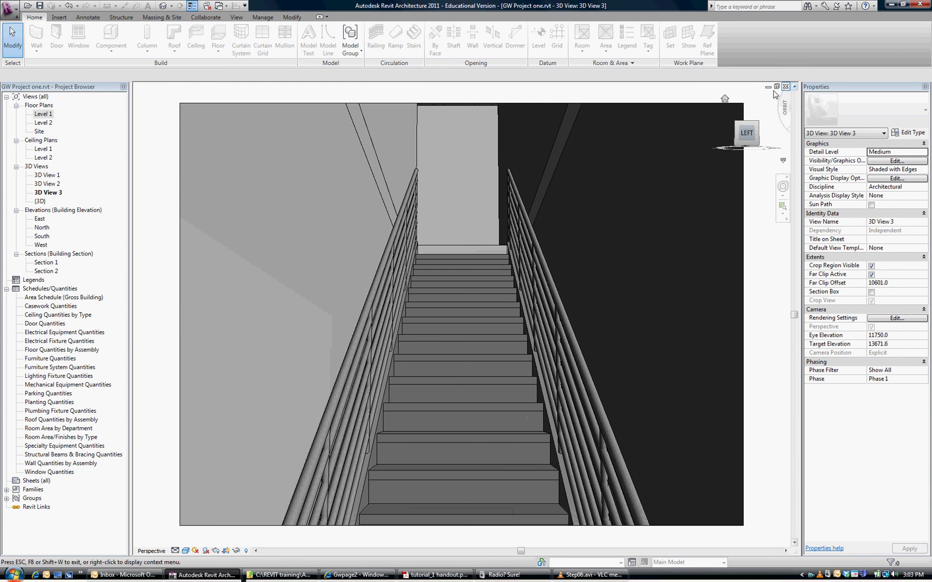
double_click(48, 115)
double_click(46, 123)
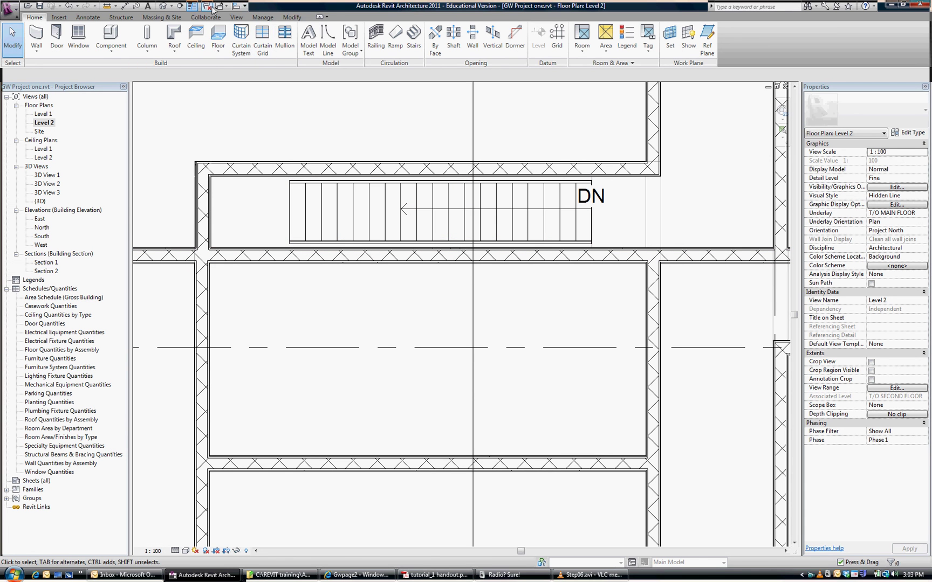
Place a Level 2 camera with its eye right of the stairs, aimed at the stairwell's left end.
left_click(172, 9)
left_click(189, 30)
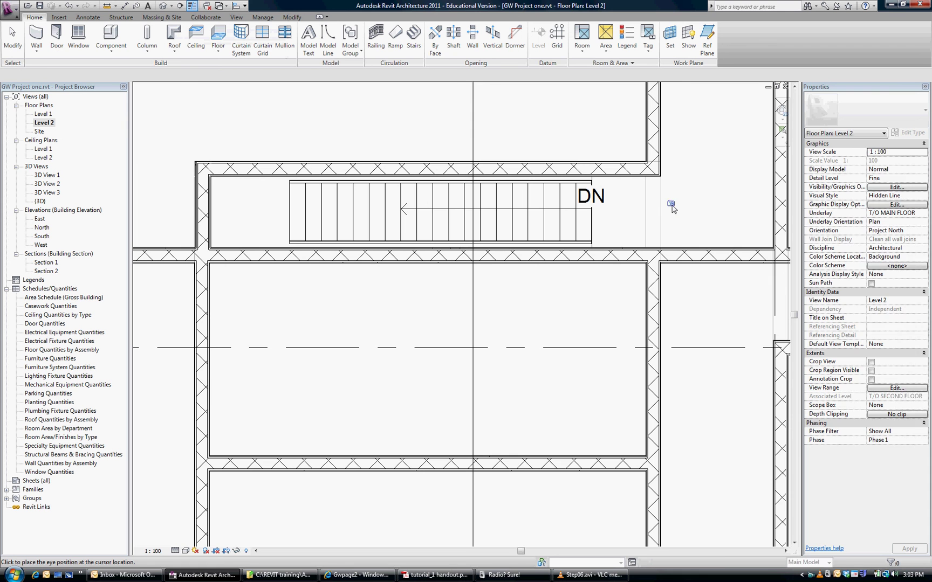
left_click(718, 210)
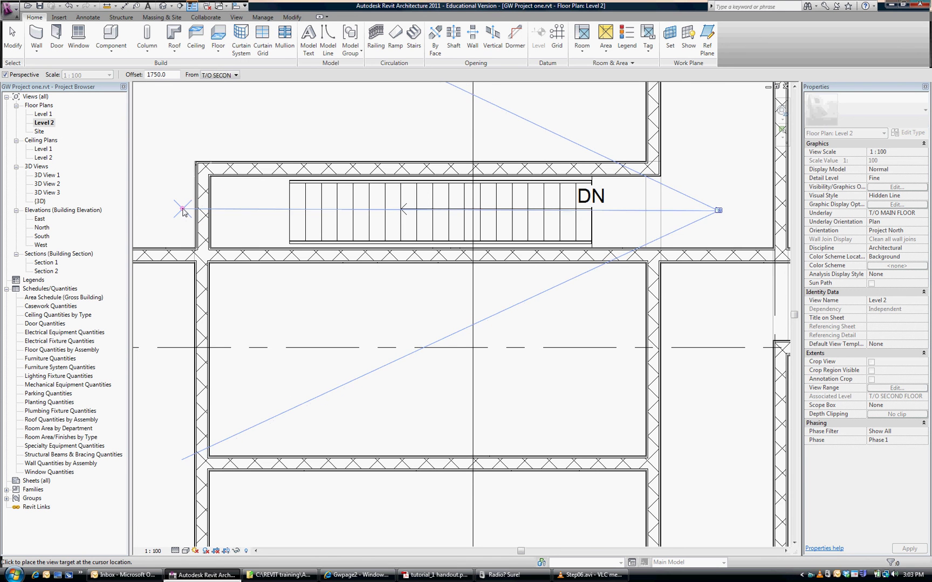
left_click(226, 209)
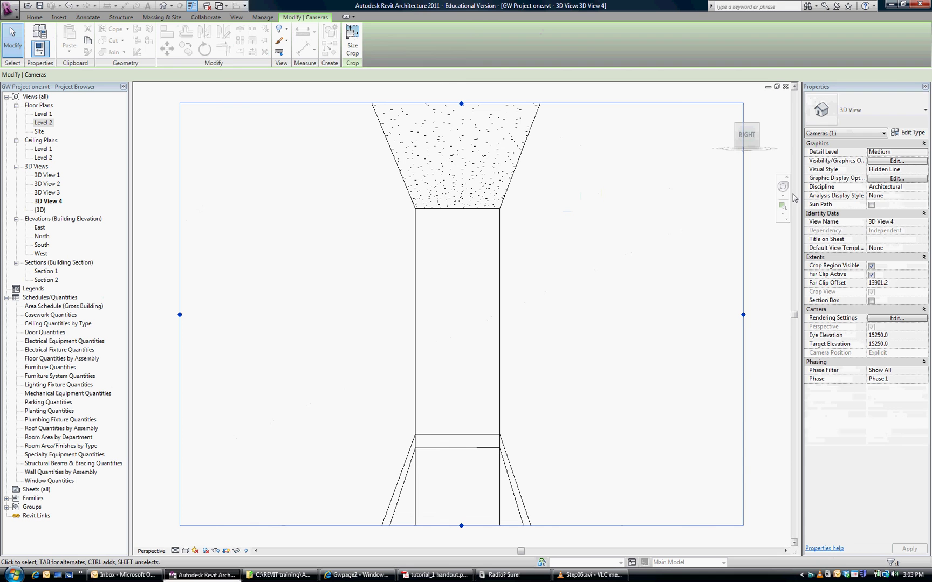
Render the new 3D View 4 Shaded with Edges and bring up the SteeringWheel.
left_click(184, 551)
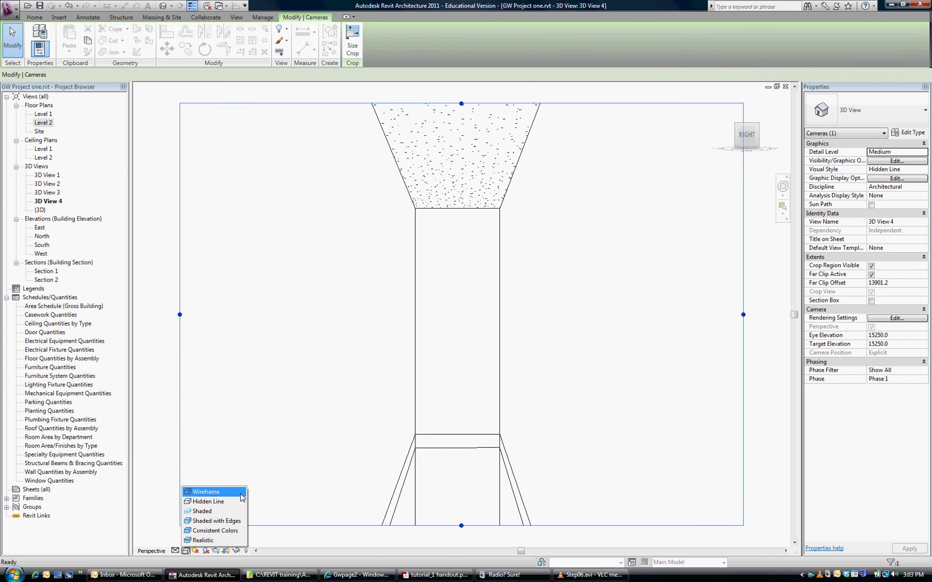
left_click(215, 527)
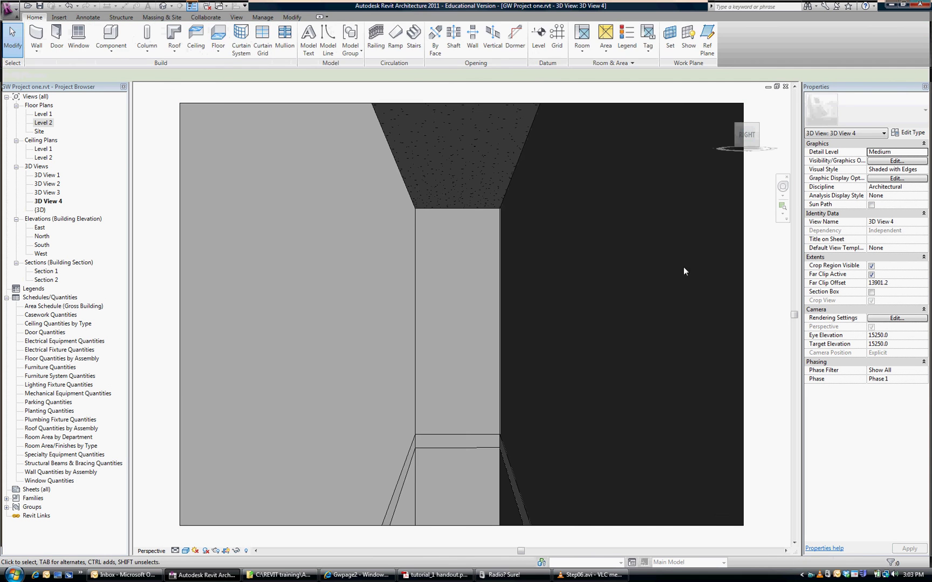
left_click(783, 186)
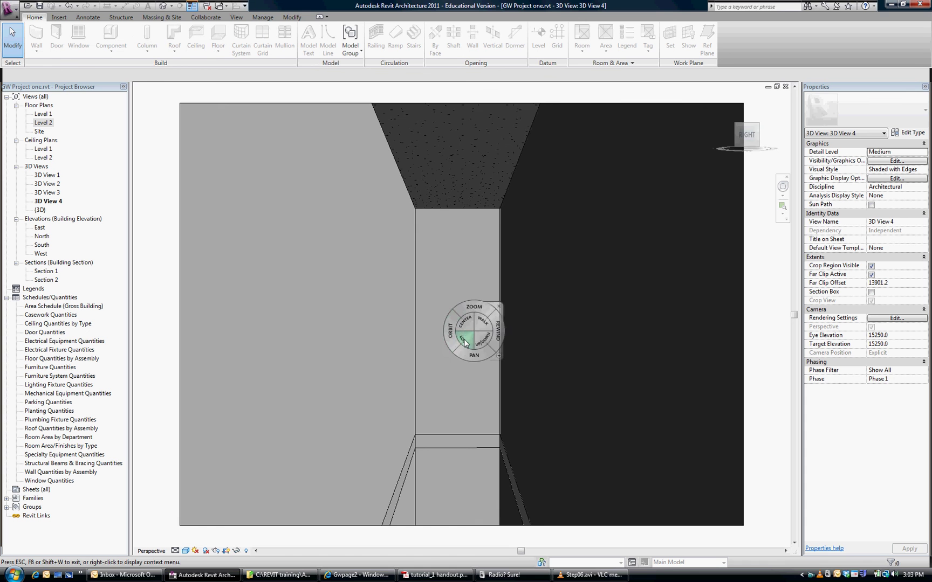